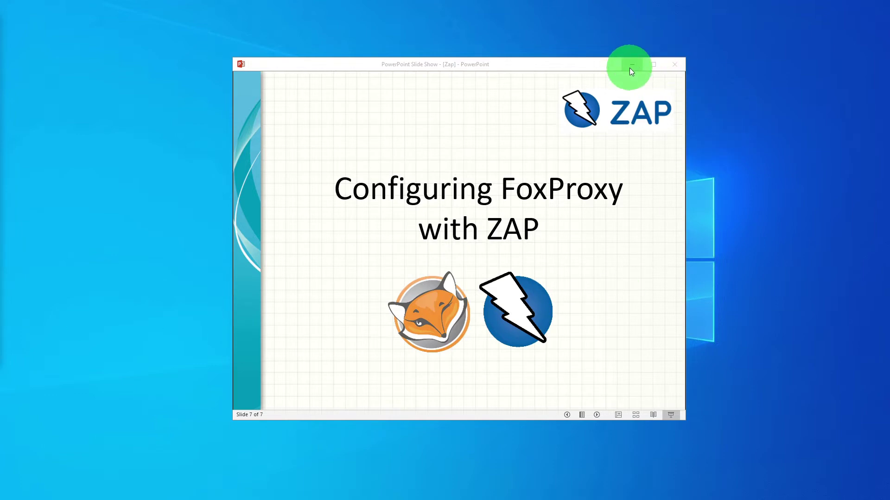
Minimize the slide show and launch Firefox in a full-screen window.
left_click(631, 66)
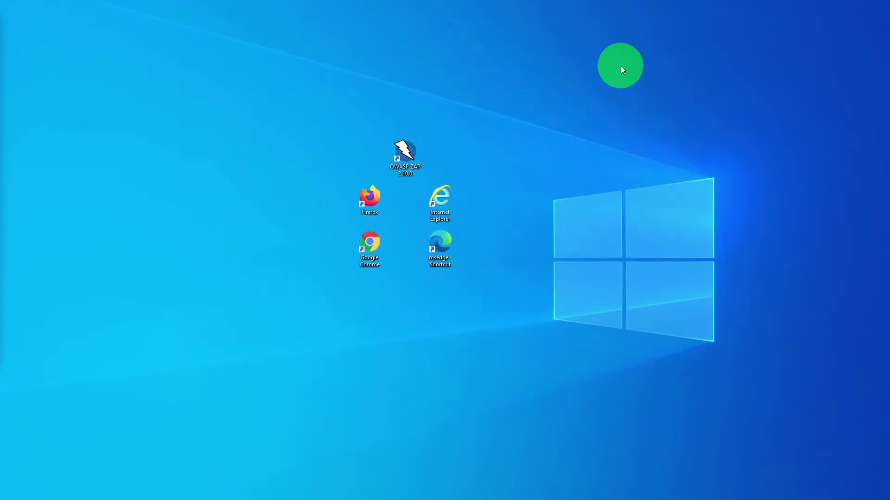
double_click(369, 200)
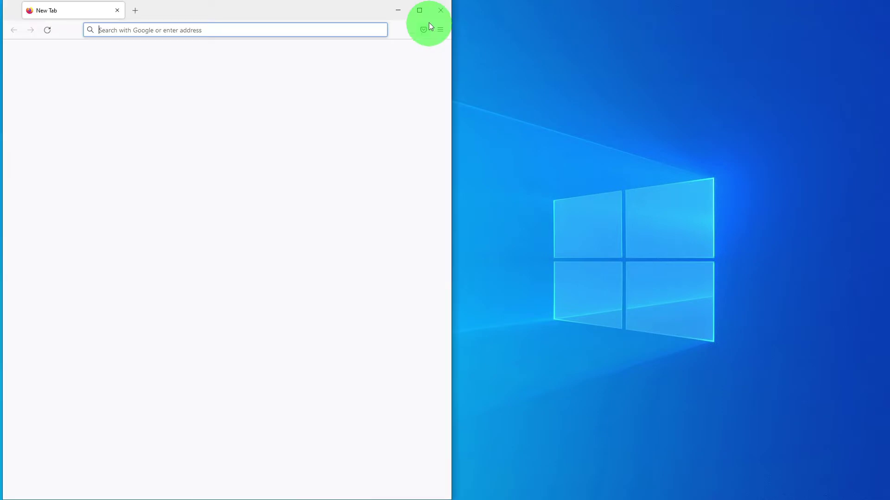
double_click(429, 23)
Open Firefox Settings and bring up the Network Settings connection dialog.
left_click(879, 31)
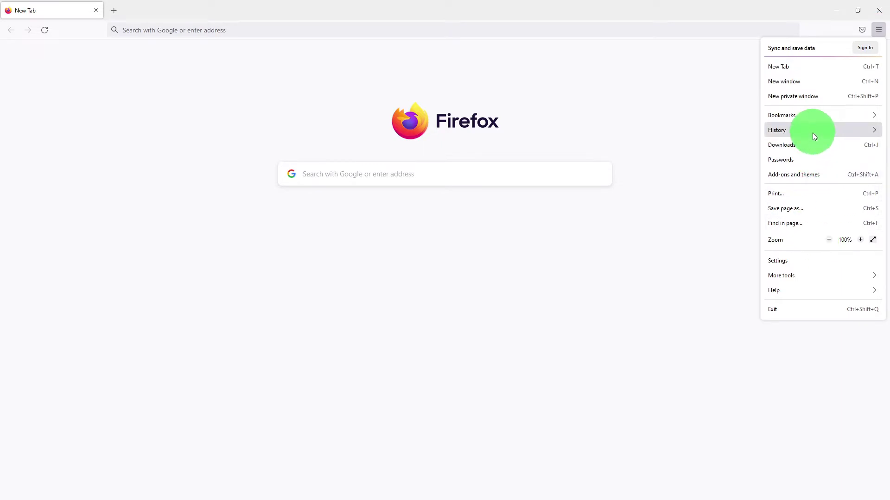
left_click(809, 261)
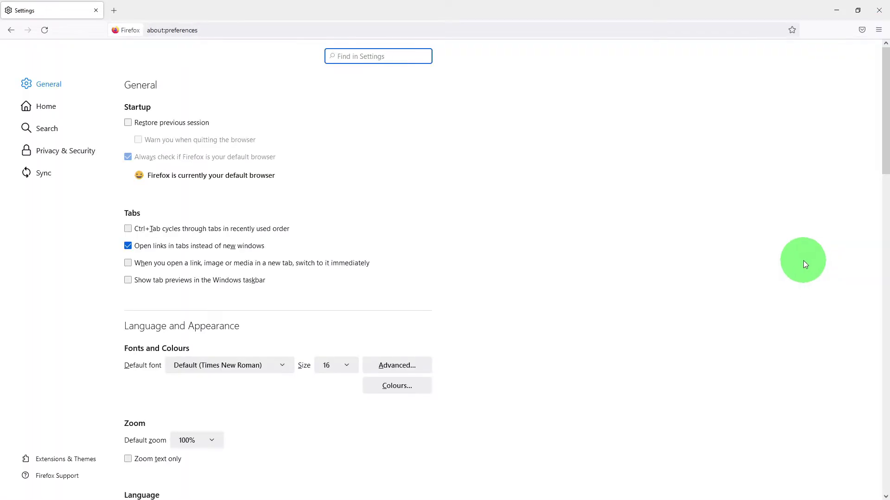
scroll(719, 300, "down", 15)
scroll(719, 302, "down", 10)
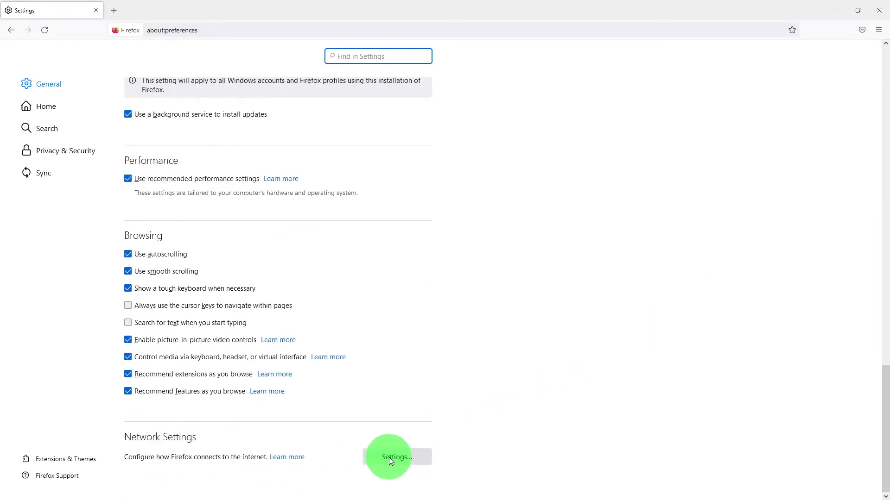
left_click(391, 457)
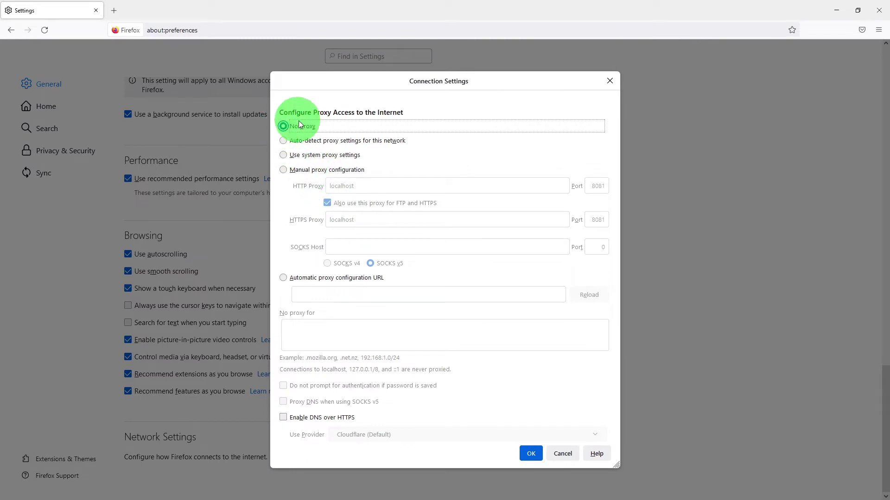
Keep 'No proxy', load addons.mozilla.org in a new tab and search for FoxyProxy.
left_click(527, 451)
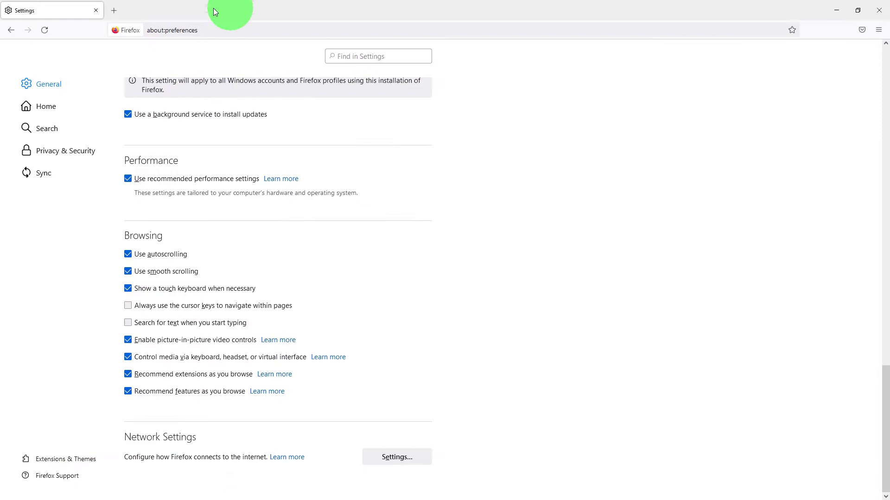
left_click(118, 9)
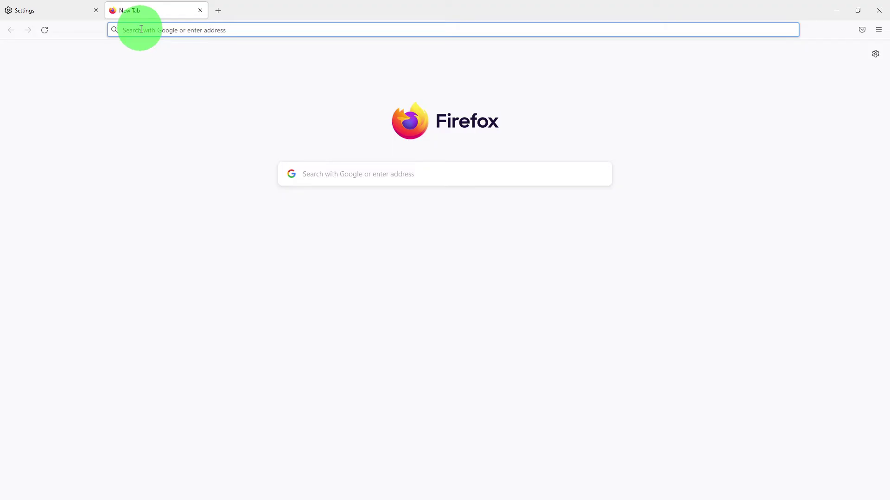
type("https://addons.mozilla.org")
key("Return")
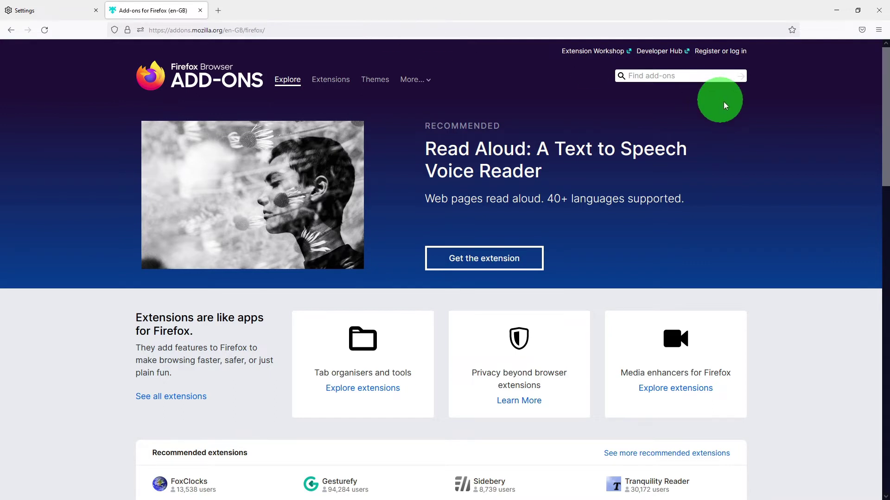
left_click(682, 77)
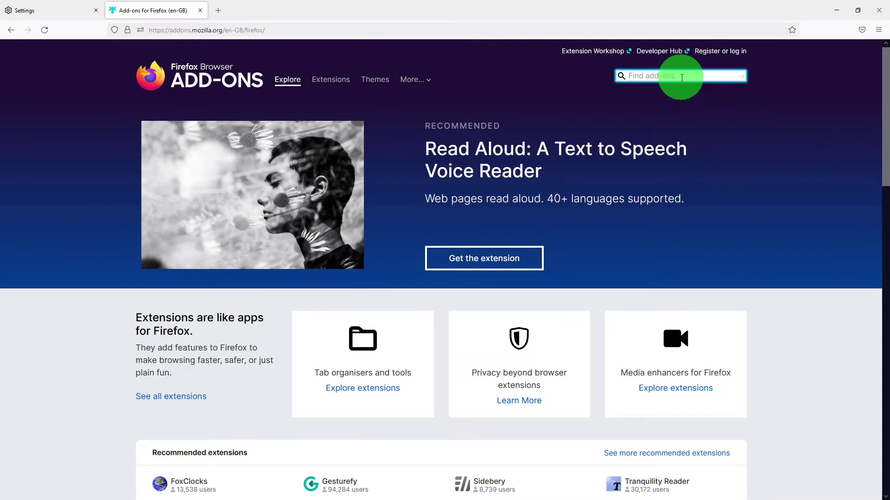
type("FoxyProxy")
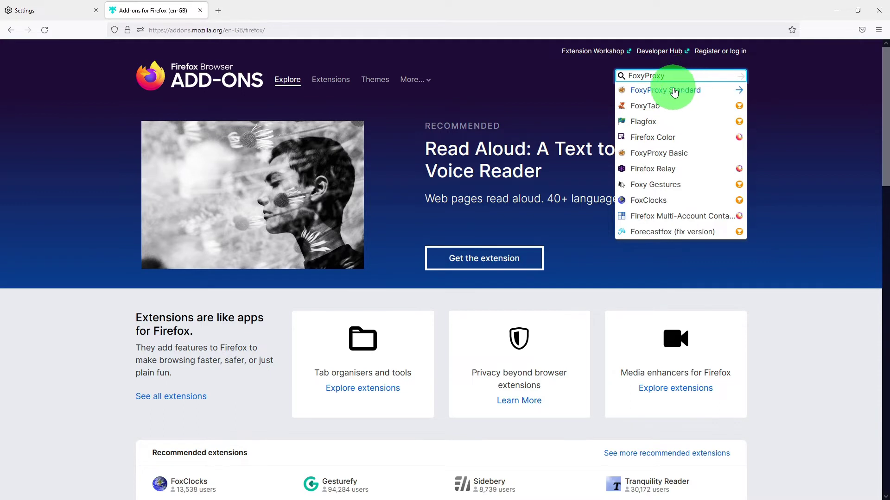
Install the FoxyProxy Standard extension and approve its permissions.
left_click(674, 92)
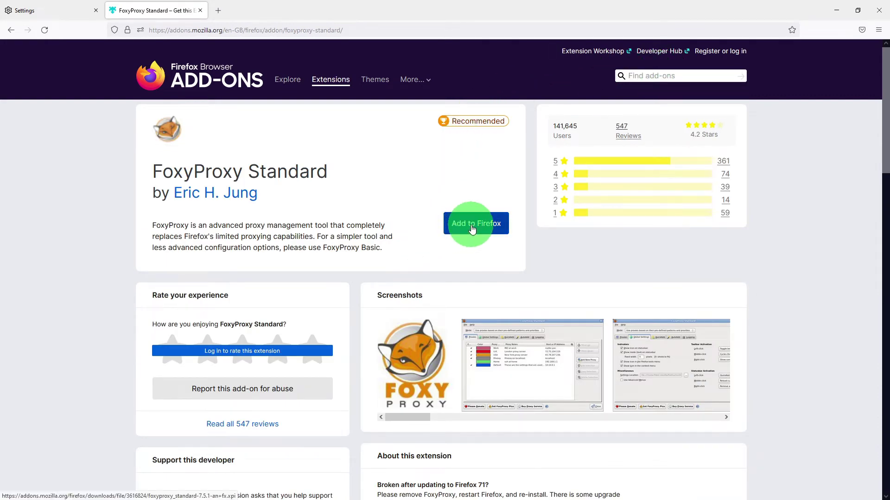
left_click(472, 229)
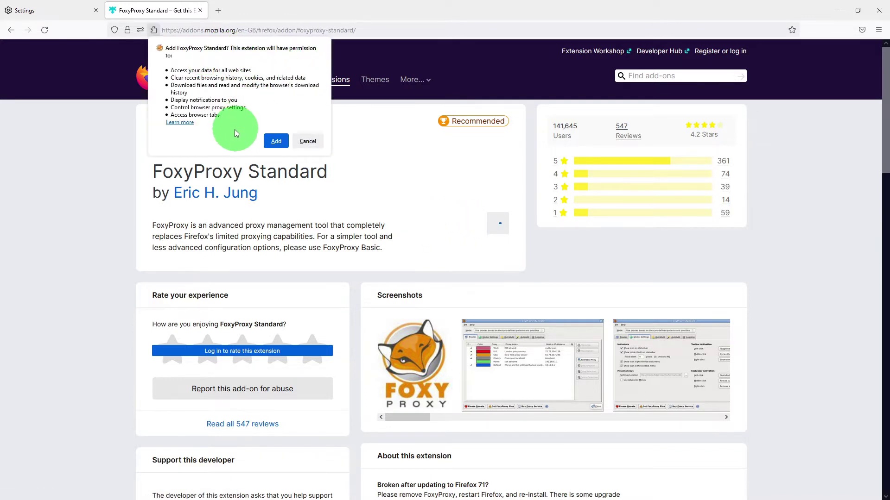
left_click(274, 142)
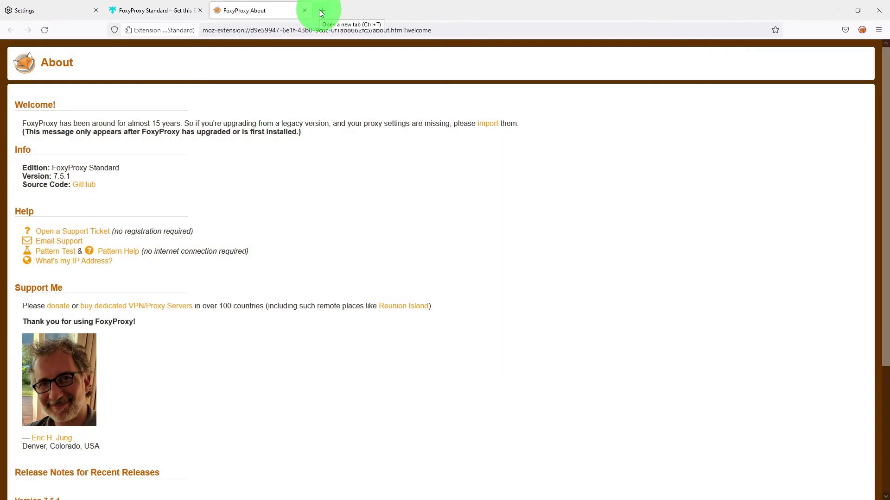
Close the Settings and FoxyProxy tabs, leaving one blank tab in a half-screen window.
left_click(318, 10)
left_click(97, 10)
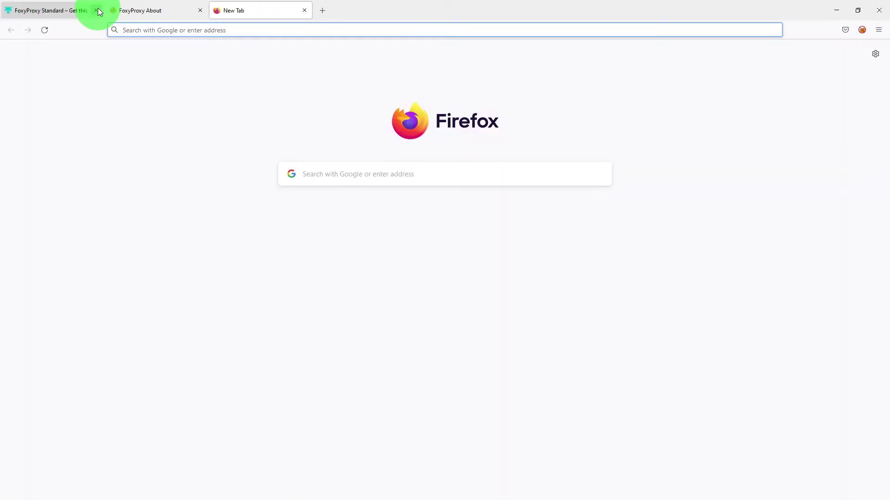
left_click(98, 10)
left_click(97, 10)
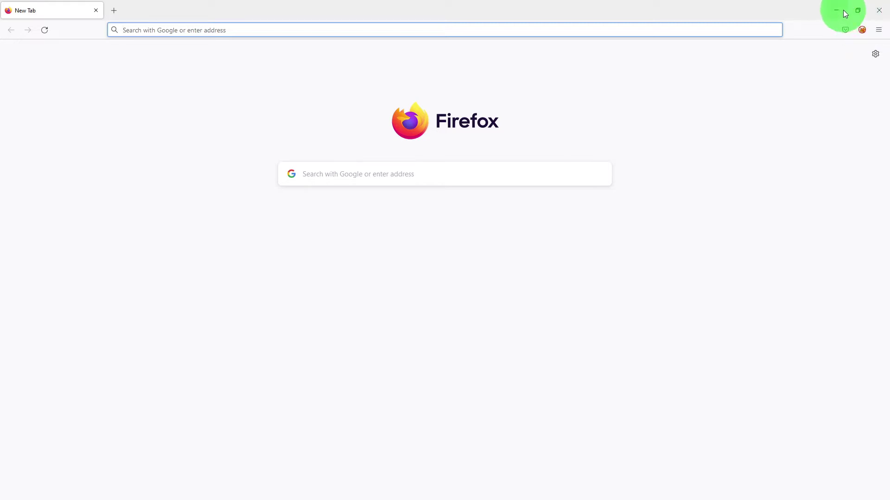
left_click(858, 11)
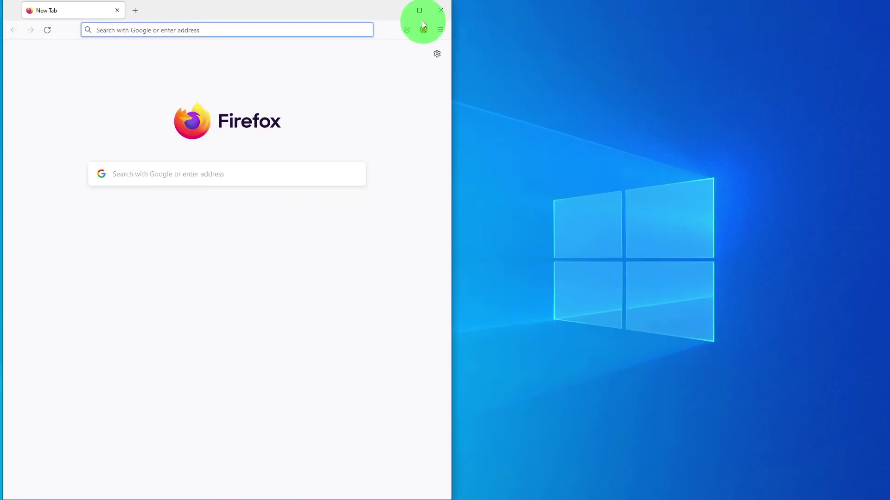
Open ZAP's Tools > Options at Local Proxies, showing localhost on port 8081.
left_click(398, 10)
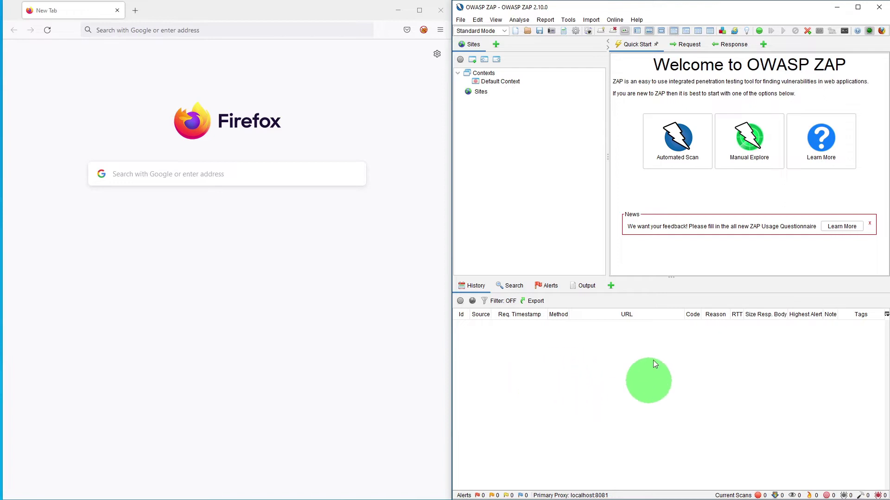
left_click(563, 20)
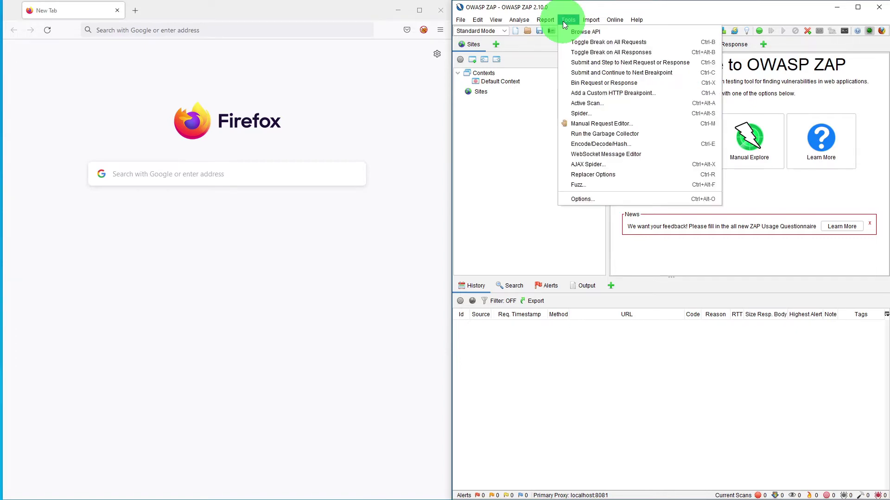
left_click(586, 199)
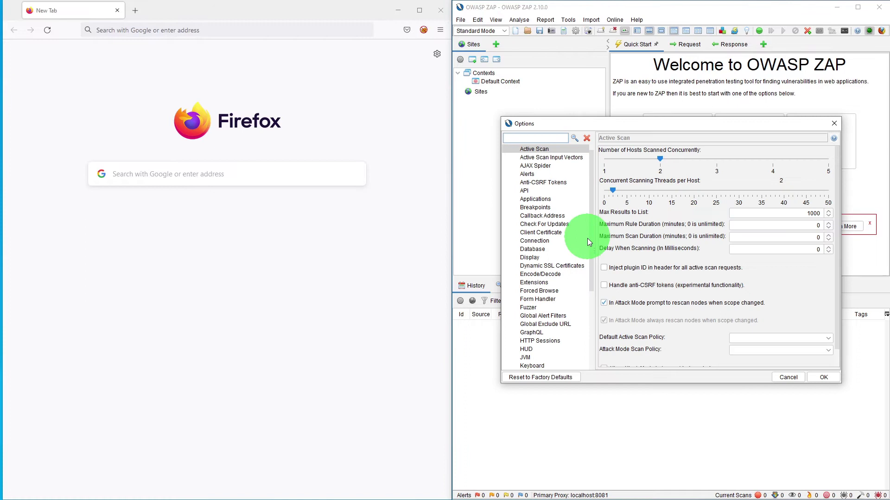
left_click_drag(590, 268, 588, 316)
left_click(537, 310)
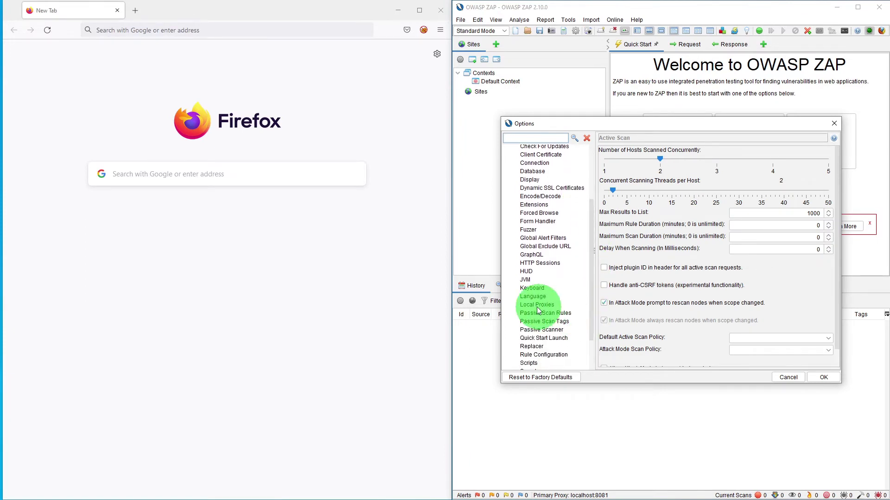
scroll(537, 310, "down", 1)
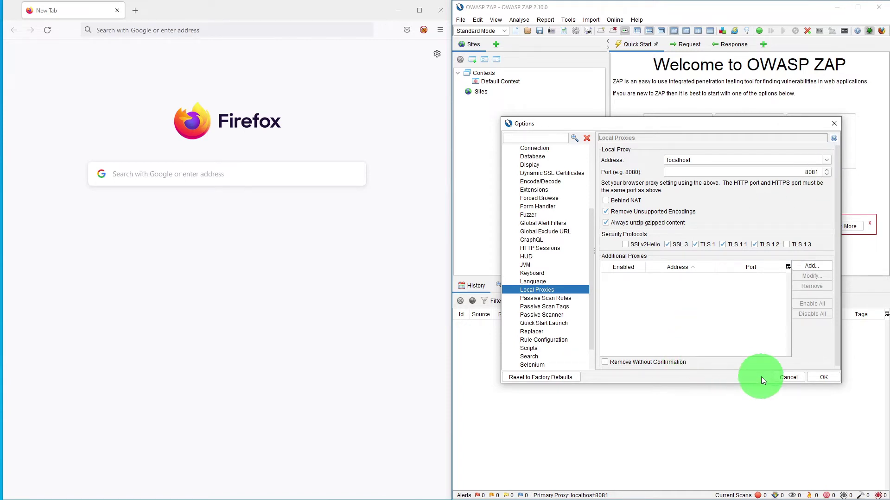
Open the FoxyProxy options page and start adding a new proxy.
left_click(363, 11)
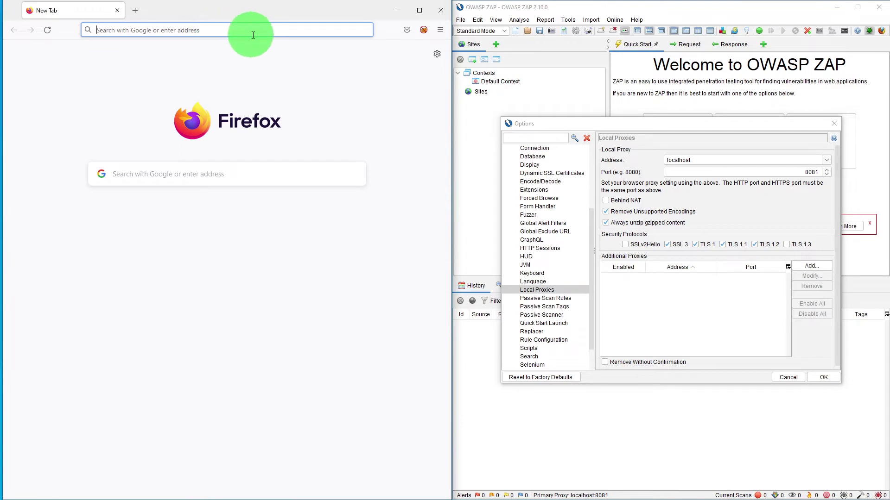
left_click(424, 31)
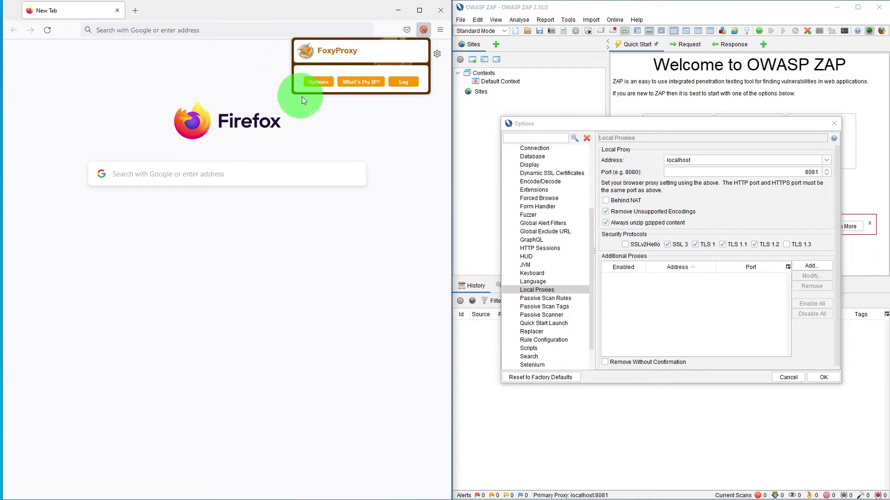
left_click(317, 87)
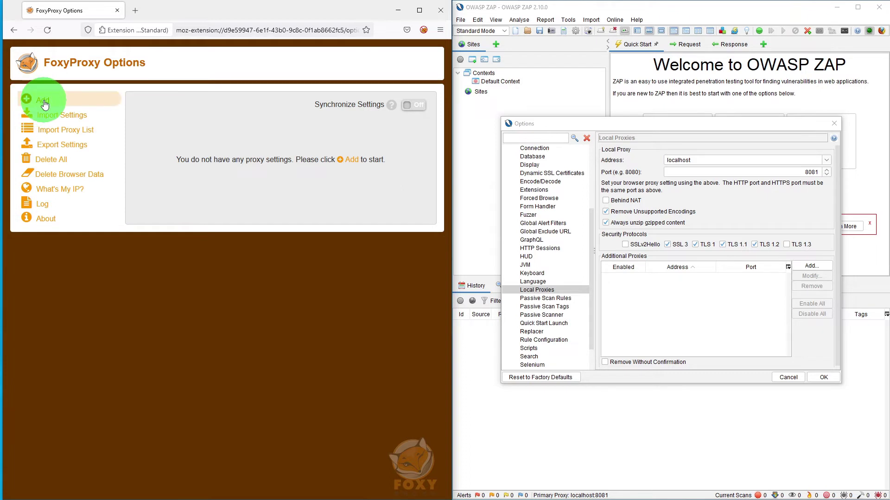
left_click(45, 104)
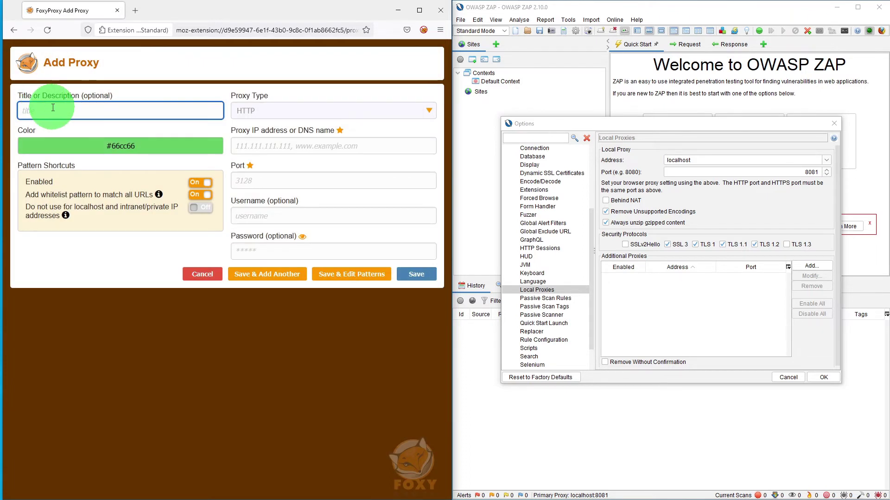
Save a proxy titled ZAP with address localhost and port 8081.
left_click(35, 111)
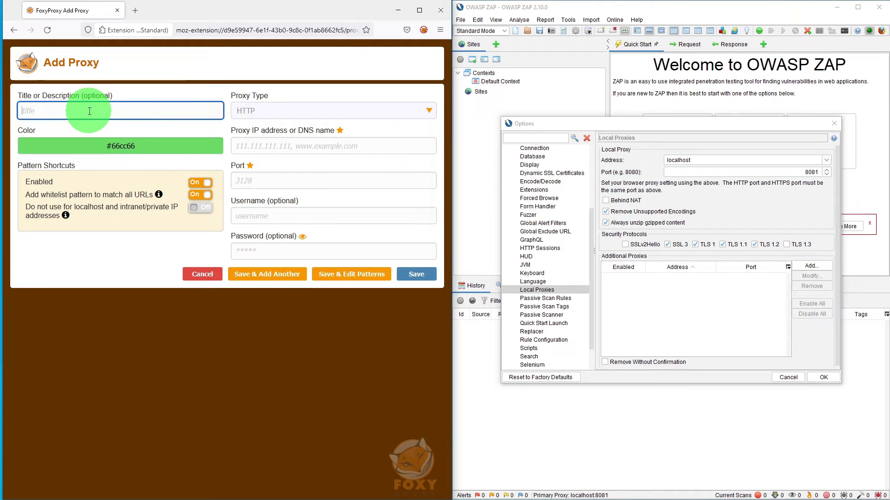
type("ZAP")
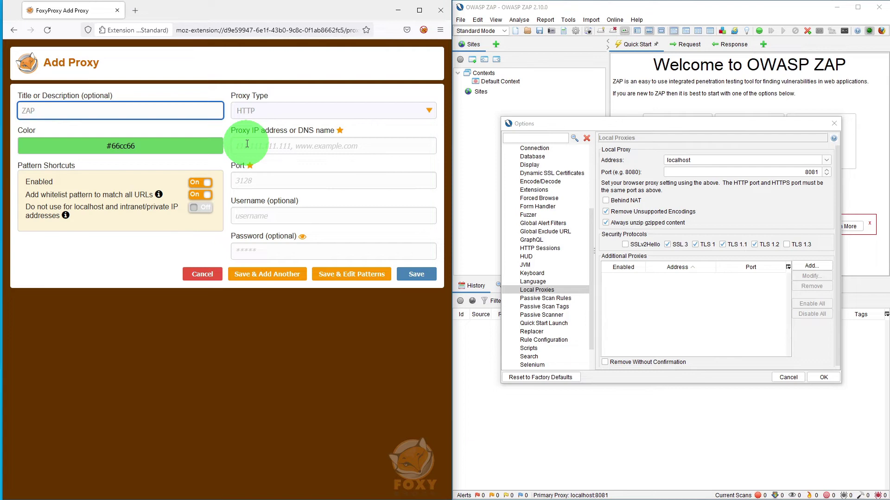
left_click(246, 144)
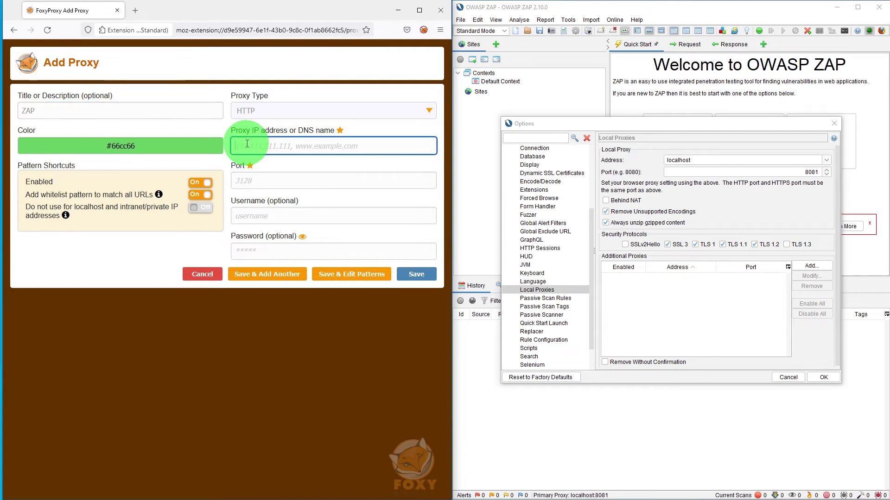
type("localhost")
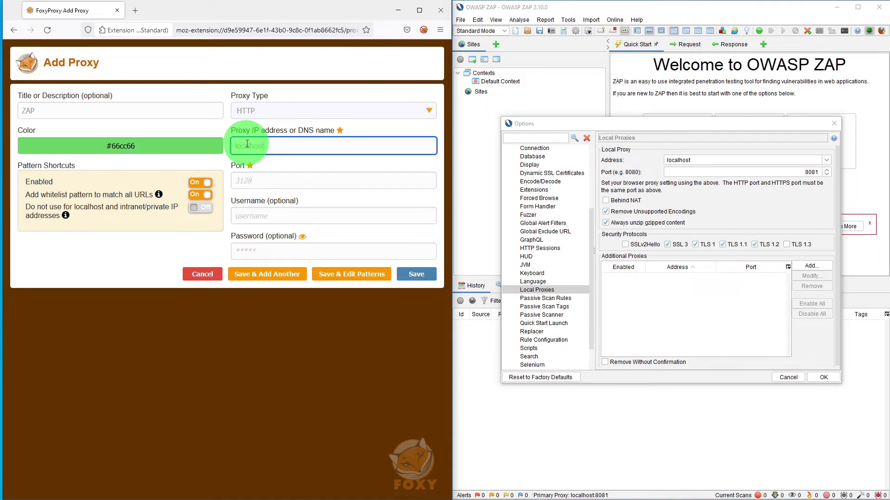
left_click(273, 182)
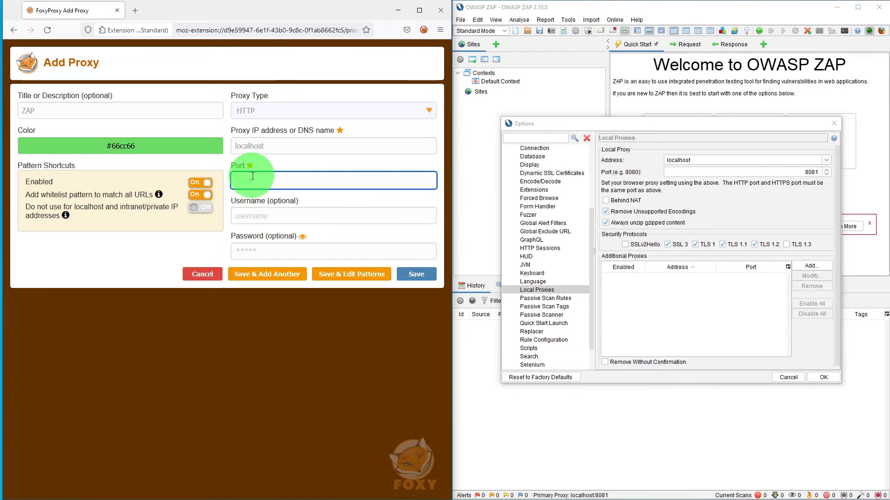
type("8081")
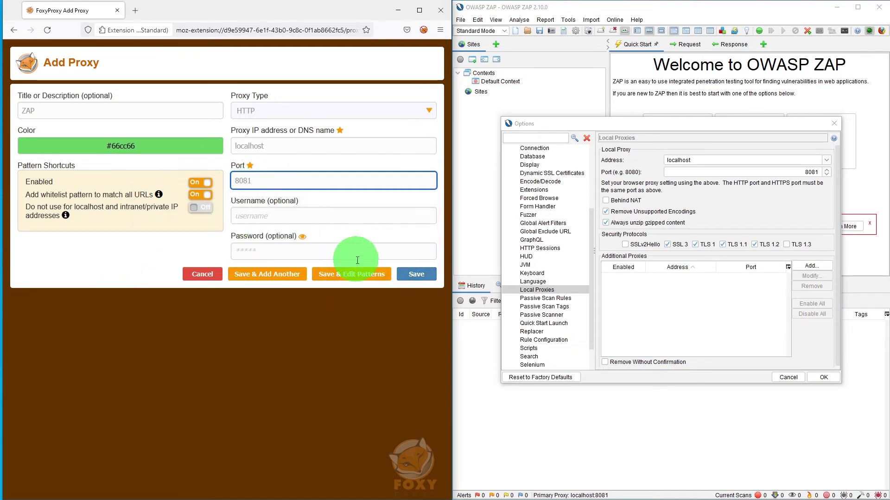
left_click(407, 277)
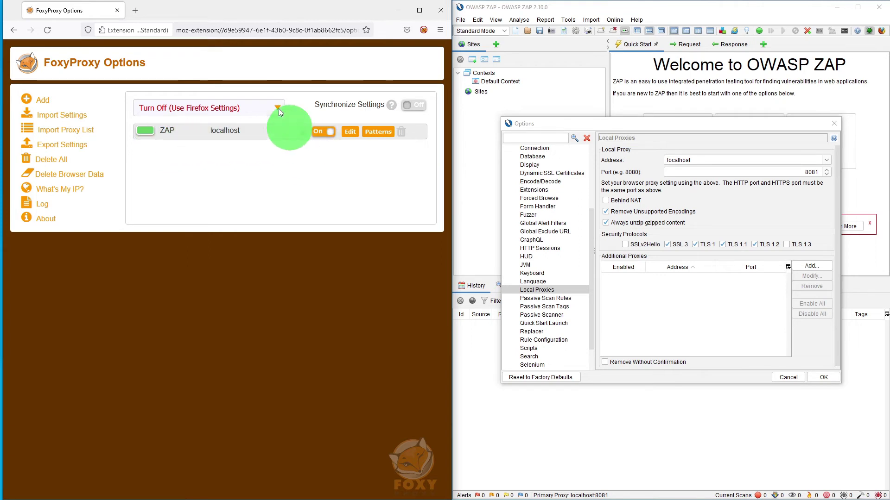
Open a blank Firefox tab and cancel ZAP's Options dialog.
left_click(125, 16)
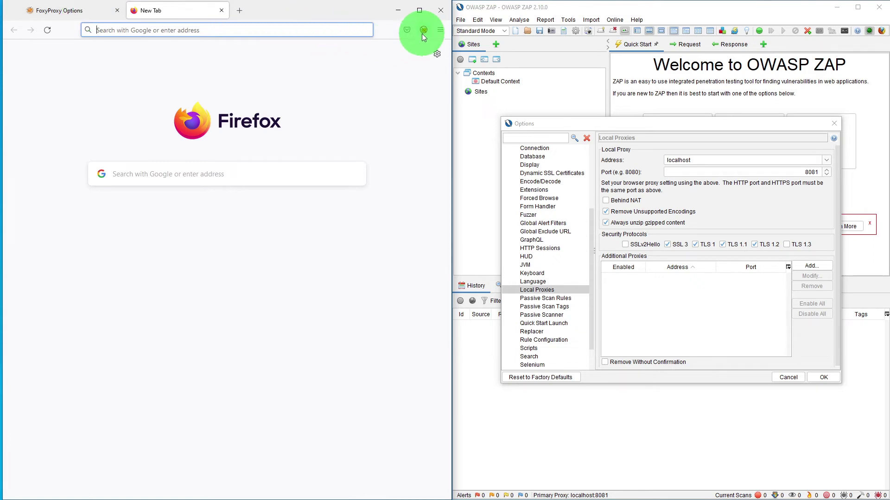
left_click(787, 377)
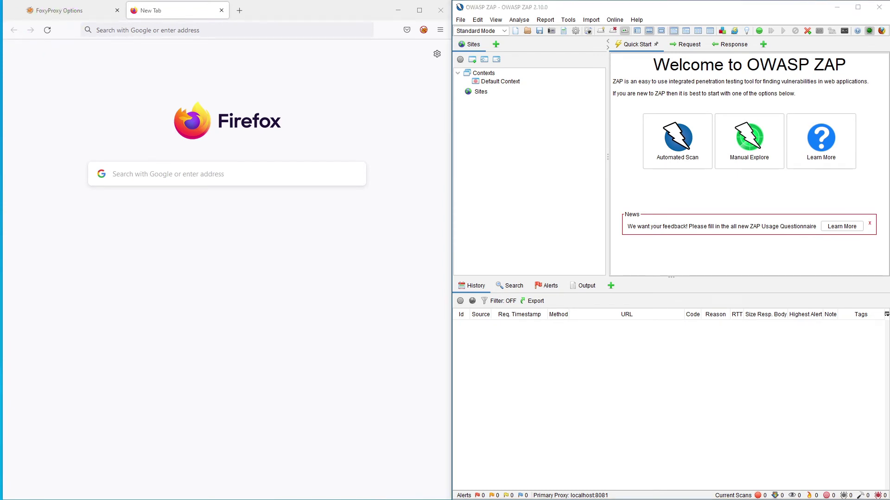
Load bbc.co.uk in the new tab.
left_click(165, 35)
type("bbc.co.uk")
key("Return")
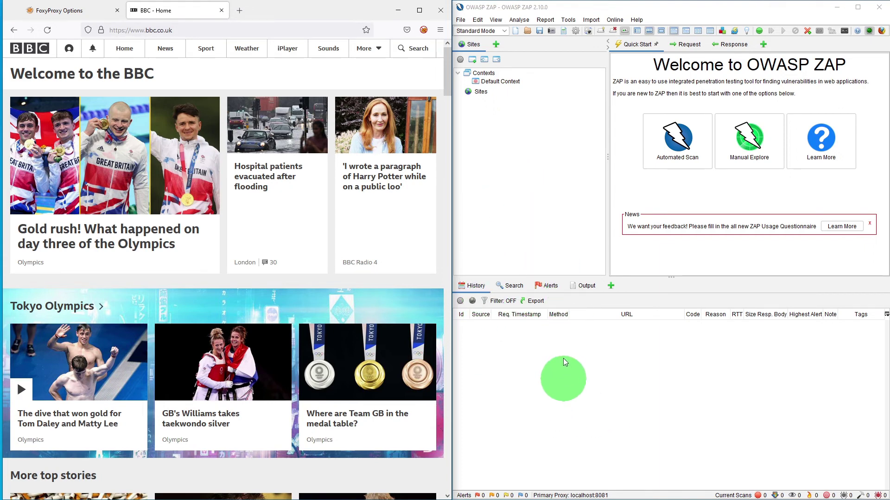
Switch FoxyProxy to the ZAP proxy and reload the BBC page.
left_click(423, 30)
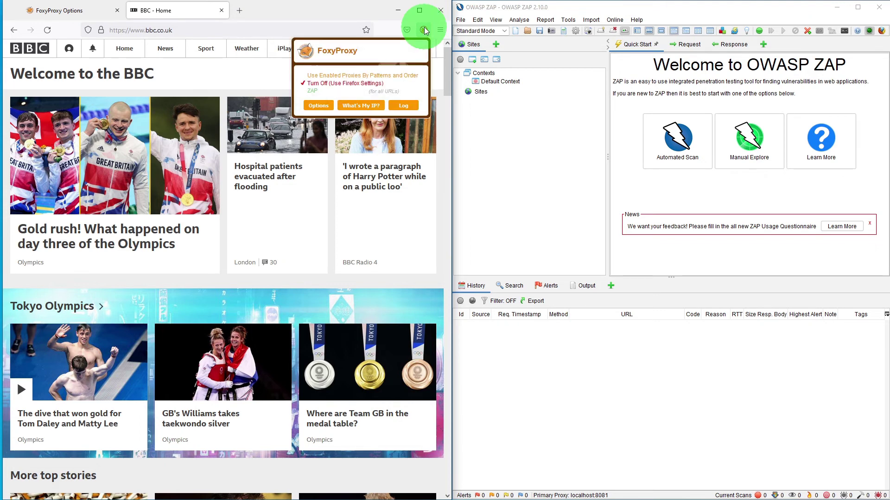
left_click(315, 95)
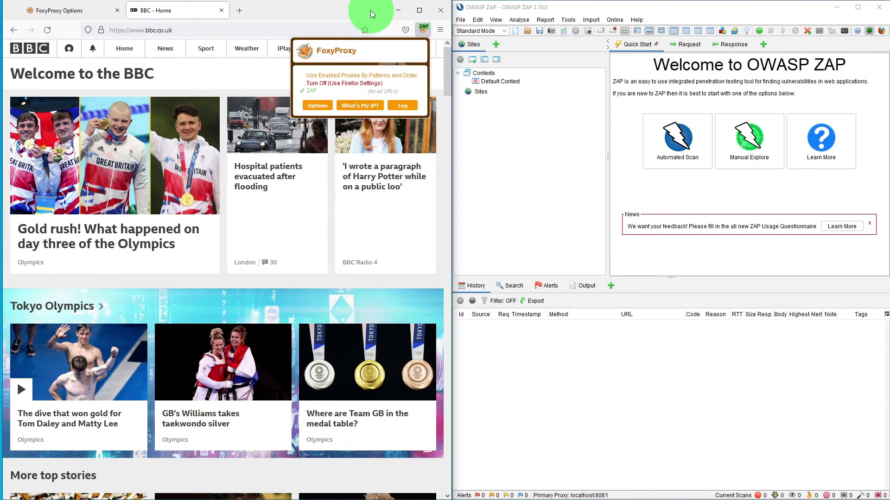
left_click(370, 10)
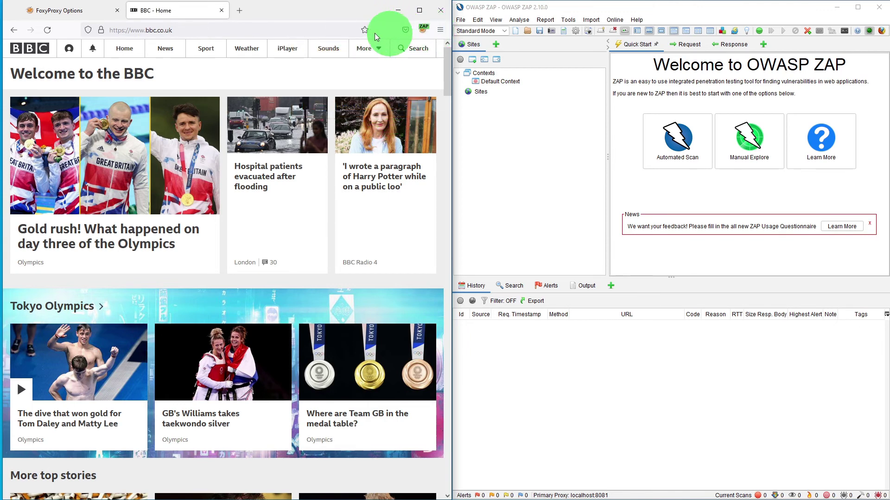
left_click(48, 31)
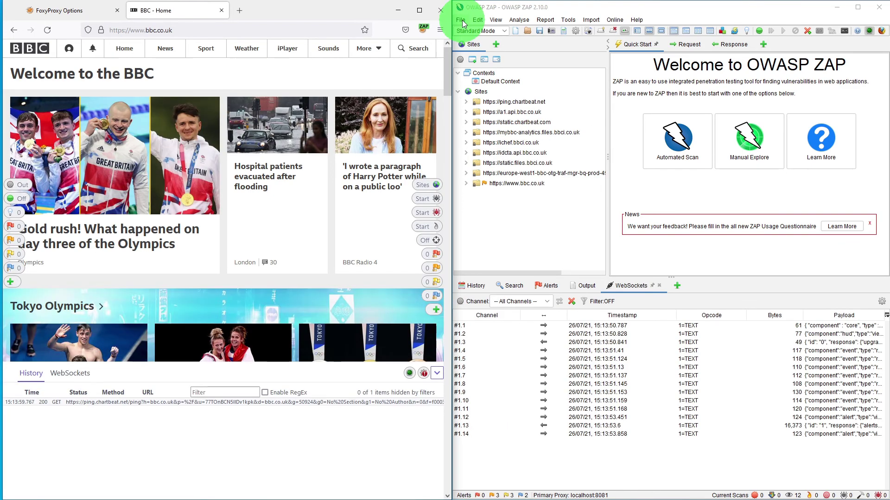
Start a new, empty ZAP session, discarding the unsaved one.
left_click(461, 20)
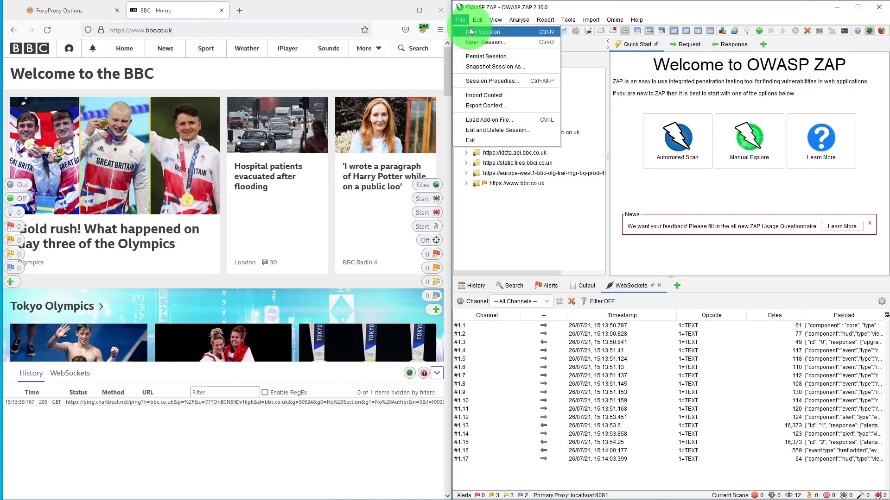
left_click(471, 31)
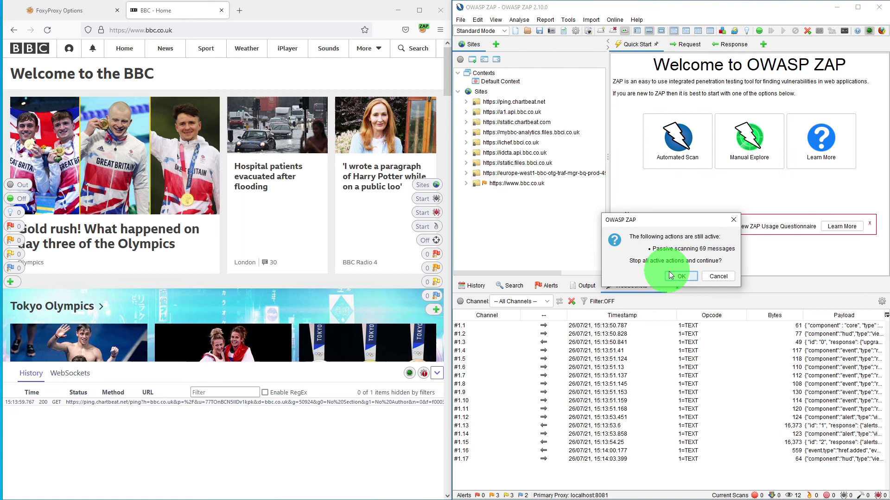
left_click(673, 275)
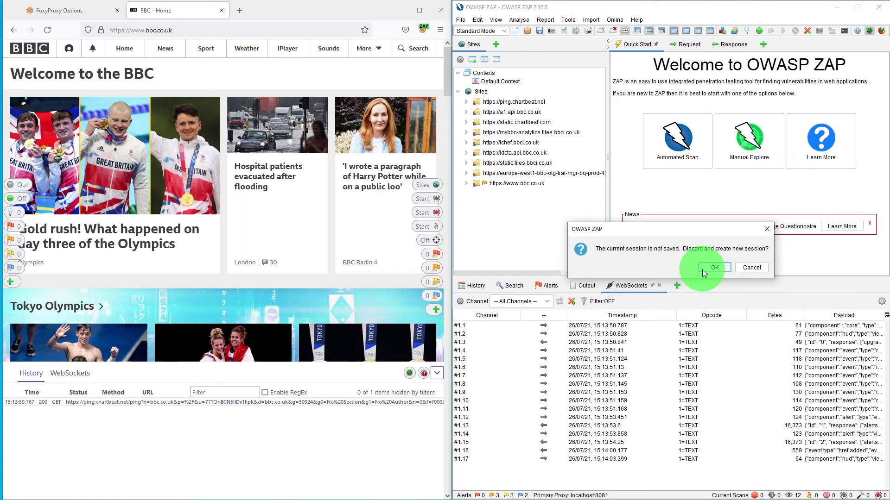
left_click(702, 268)
Turn FoxyProxy off and reload the BBC page without the proxy.
left_click(422, 28)
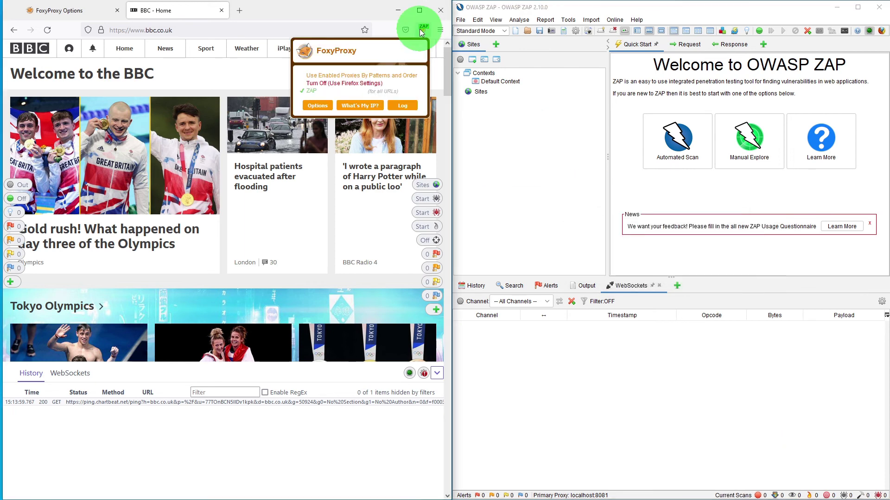
left_click(324, 84)
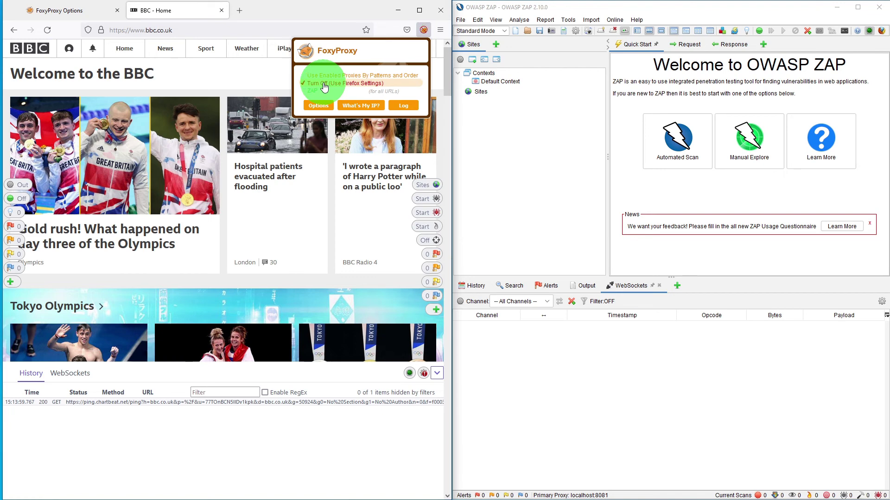
left_click(373, 11)
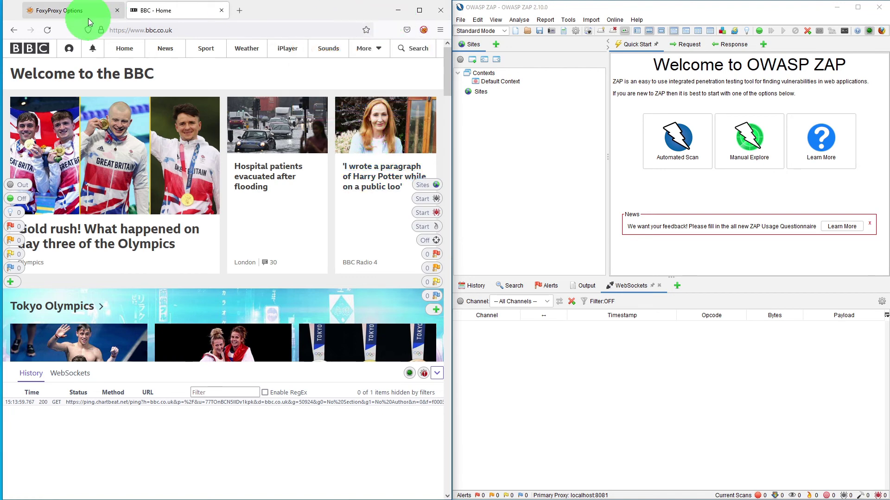
left_click(48, 30)
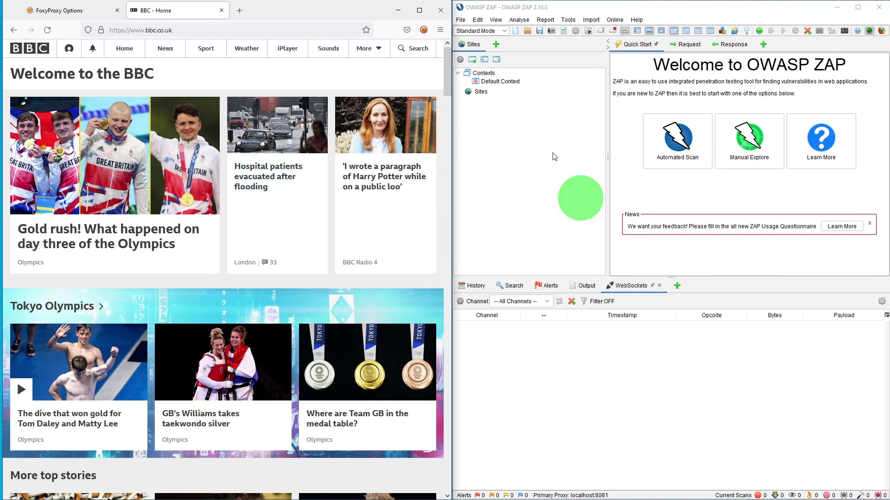
left_click(423, 31)
left_click(624, 329)
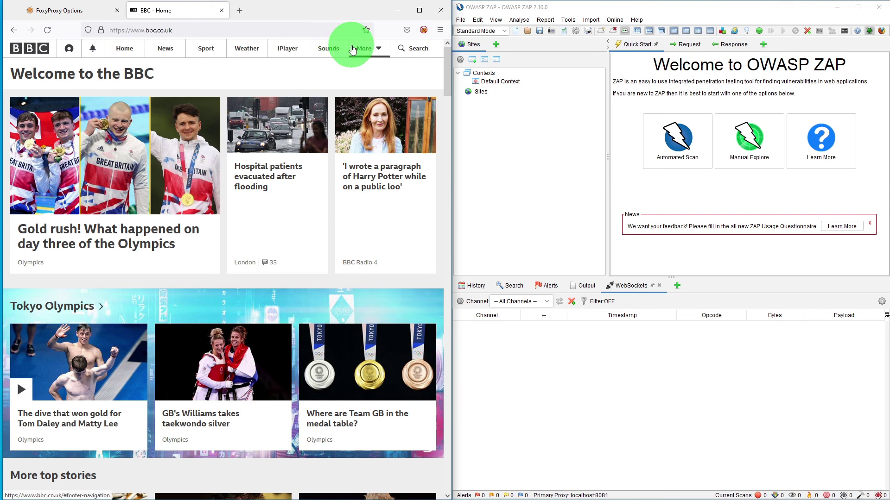
Route Firefox through ZAP again, reload BBC, and maximise ZAP to view its history.
left_click(422, 31)
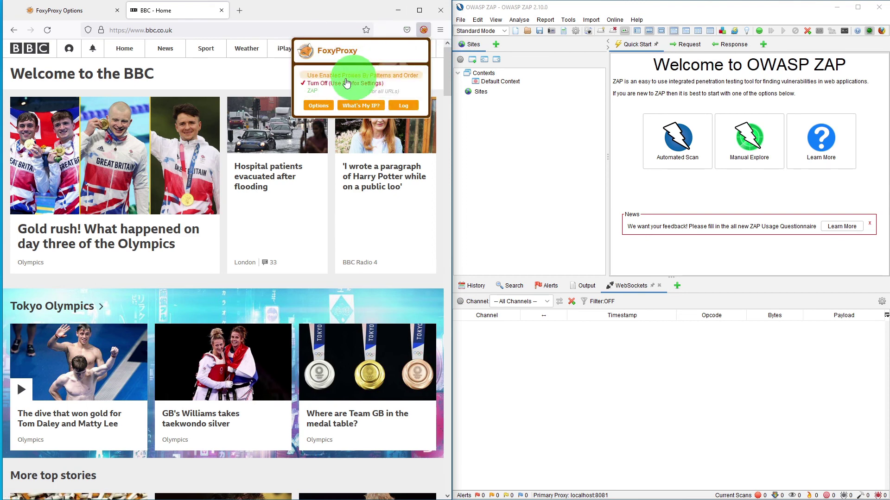
left_click(319, 90)
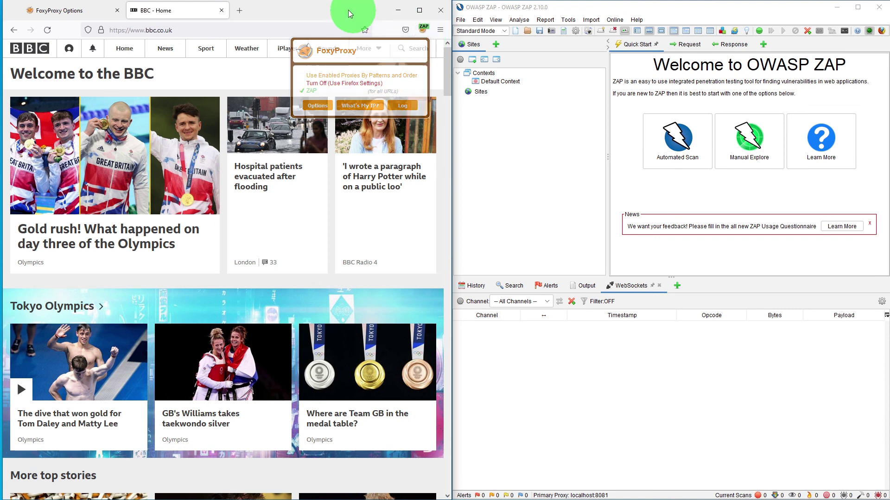
left_click(107, 33)
left_click(47, 30)
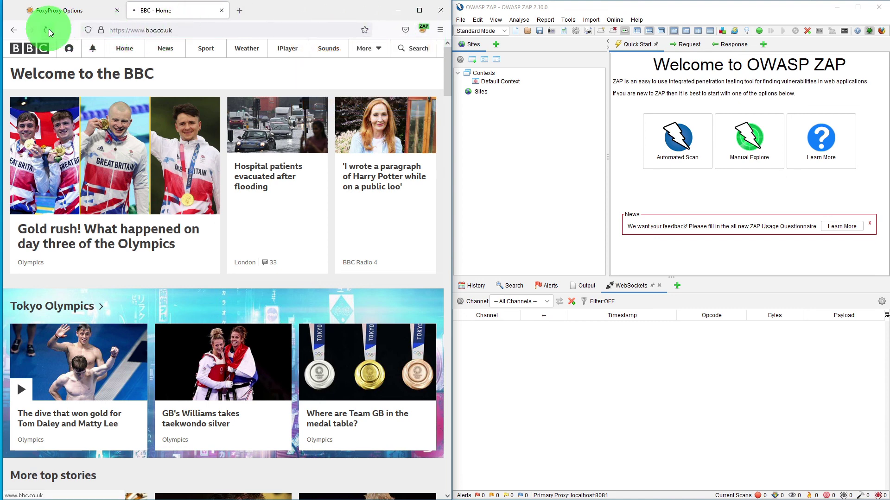
left_click(581, 349)
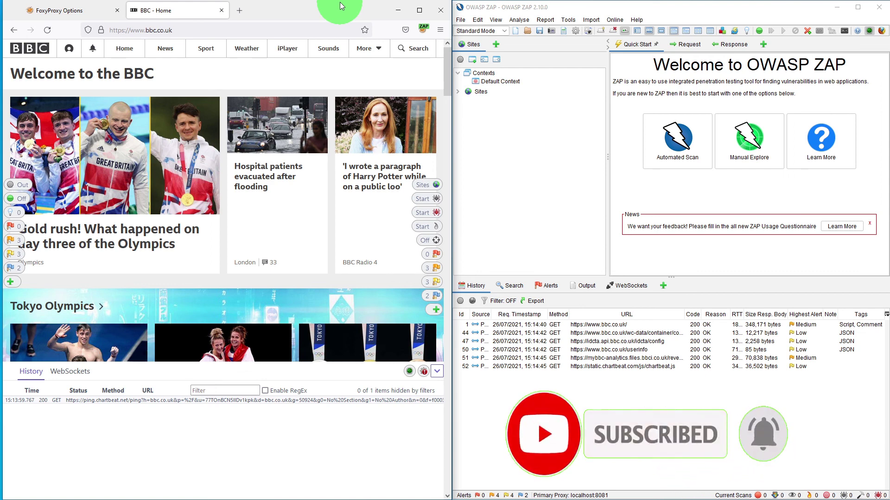
left_click(857, 7)
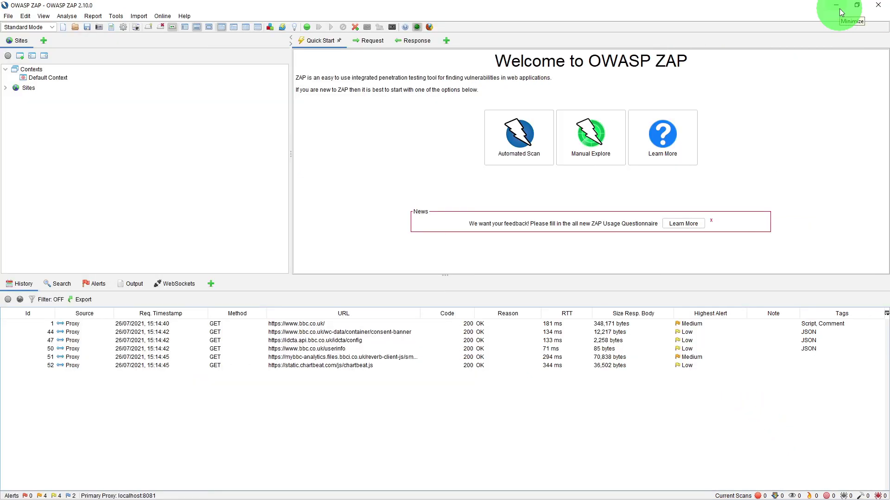